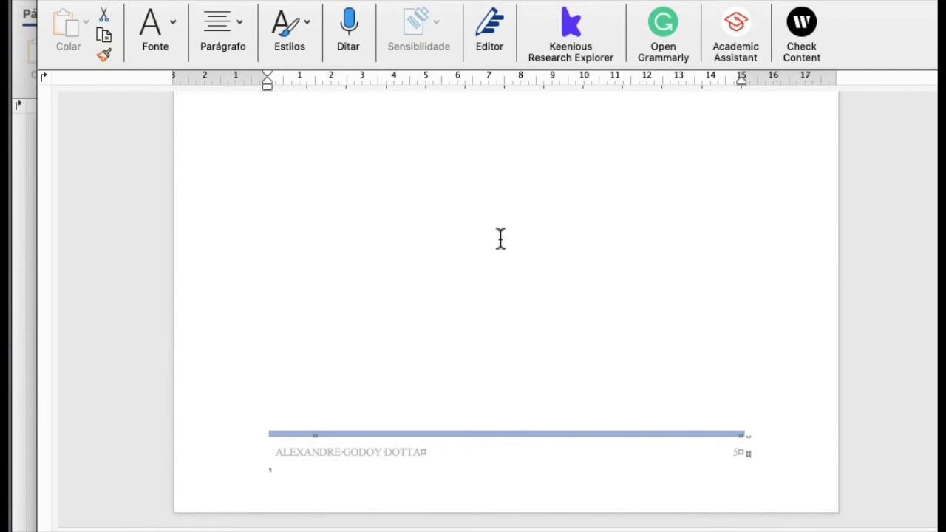
Look through the manuscript in Word, examining its headers, footers, abstract, numbered sections and reference list.
{"action": "scroll", "coordinate": [502, 238], "scroll_direction": "up", "scroll_amount": 20}
{"action": "scroll", "coordinate": [499, 238], "scroll_direction": "up", "scroll_amount": 20}
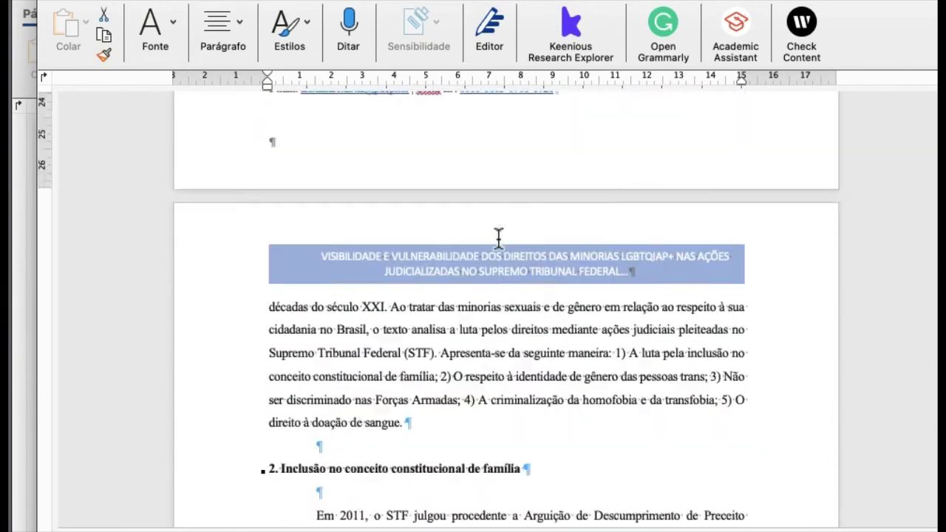
{"action": "scroll", "coordinate": [473, 234], "scroll_direction": "down", "scroll_amount": 3}
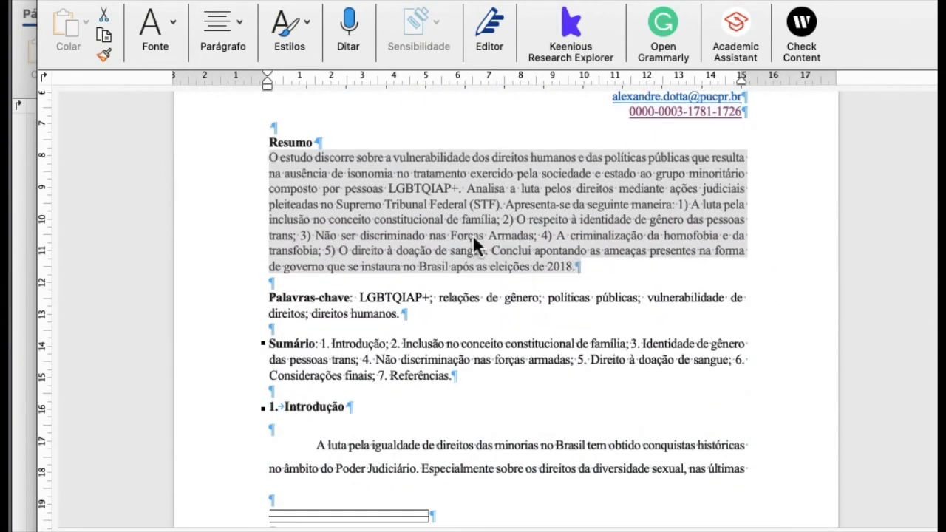
{"action": "scroll", "coordinate": [473, 234], "scroll_direction": "up", "scroll_amount": 3}
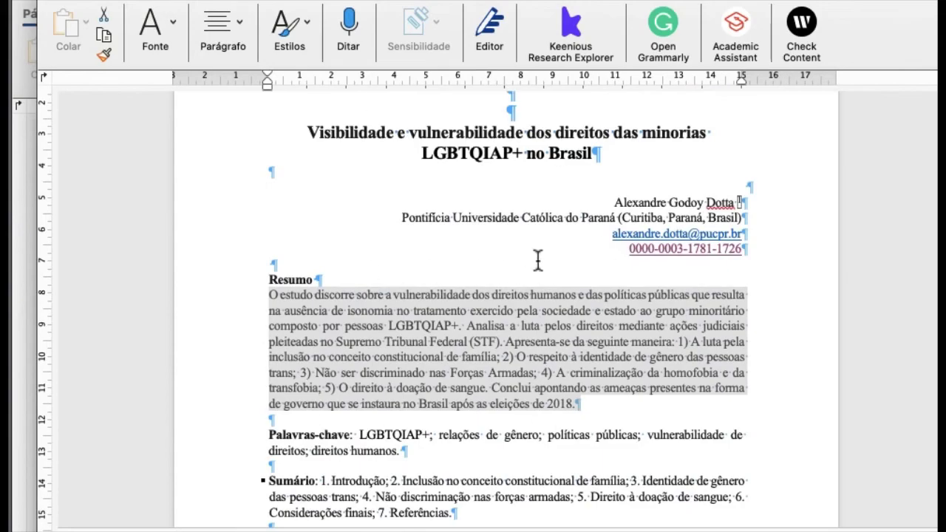
{"action": "scroll", "coordinate": [539, 263], "scroll_direction": "down", "scroll_amount": 15}
{"action": "scroll", "coordinate": [400, 244], "scroll_direction": "down", "scroll_amount": 20}
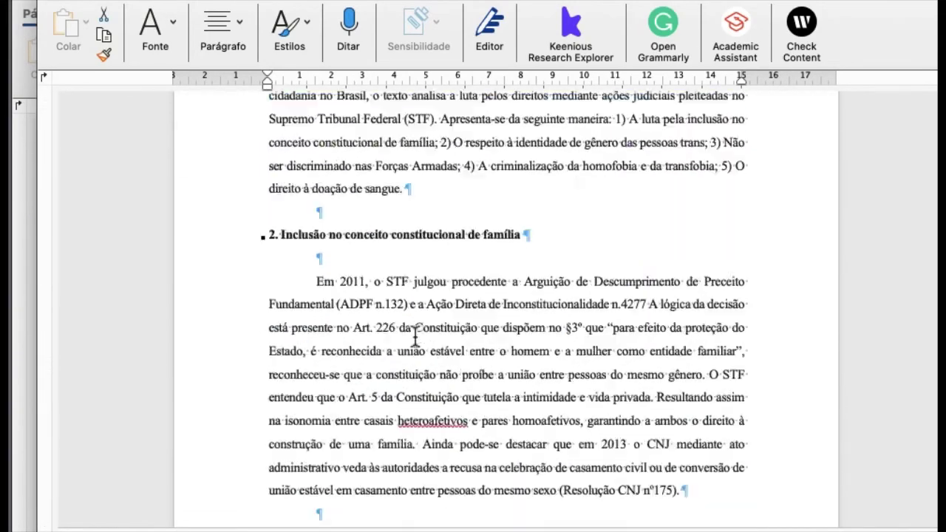
{"action": "scroll", "coordinate": [417, 332], "scroll_direction": "down", "scroll_amount": 3}
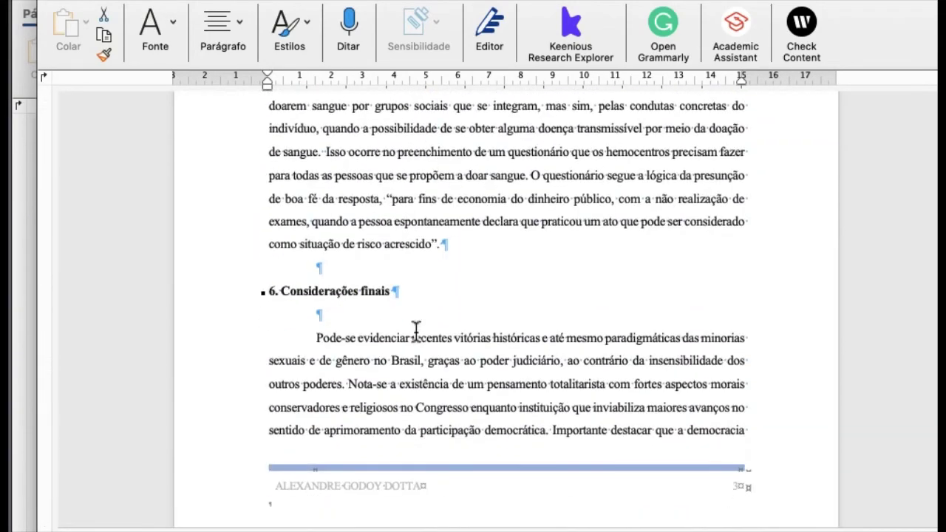
{"action": "scroll", "coordinate": [457, 344], "scroll_direction": "down", "scroll_amount": 20}
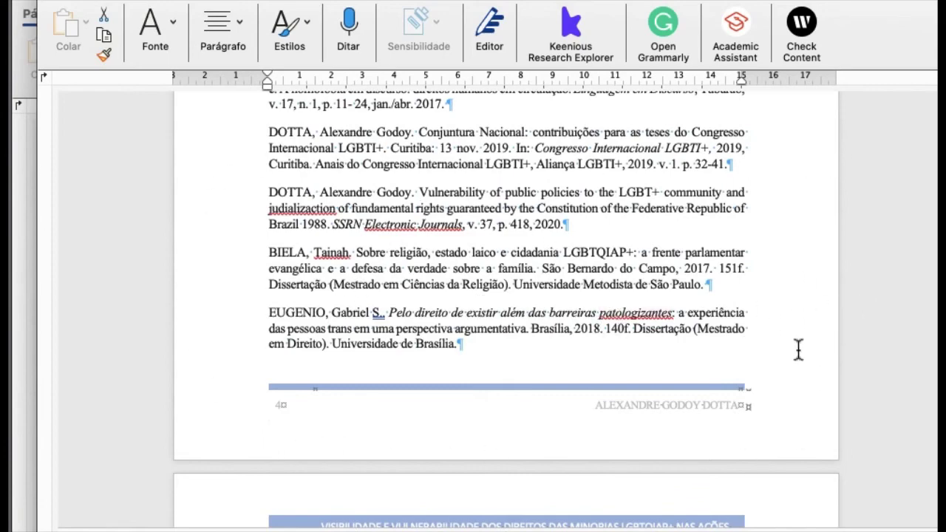
{"action": "scroll", "coordinate": [798, 348], "scroll_direction": "up", "scroll_amount": 15}
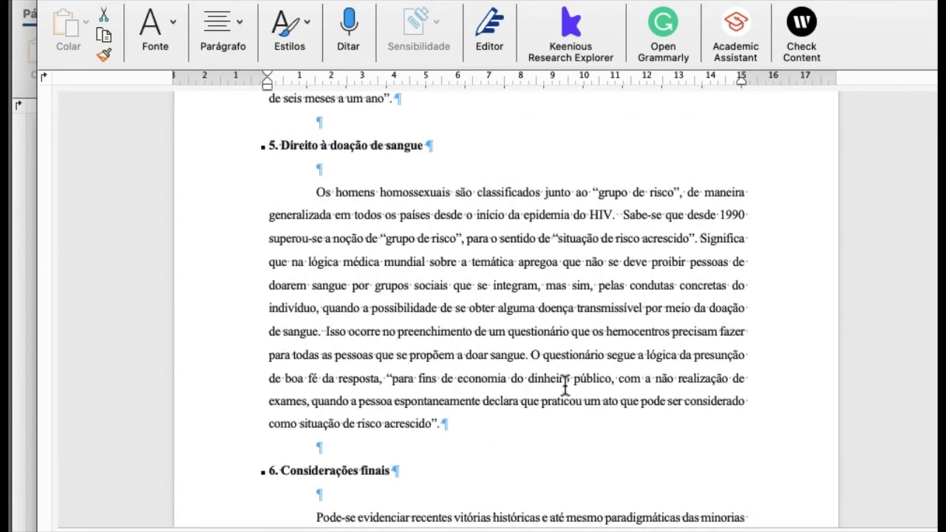
{"action": "scroll", "coordinate": [540, 382], "scroll_direction": "up", "scroll_amount": 10}
{"action": "scroll", "coordinate": [424, 183], "scroll_direction": "up", "scroll_amount": 8}
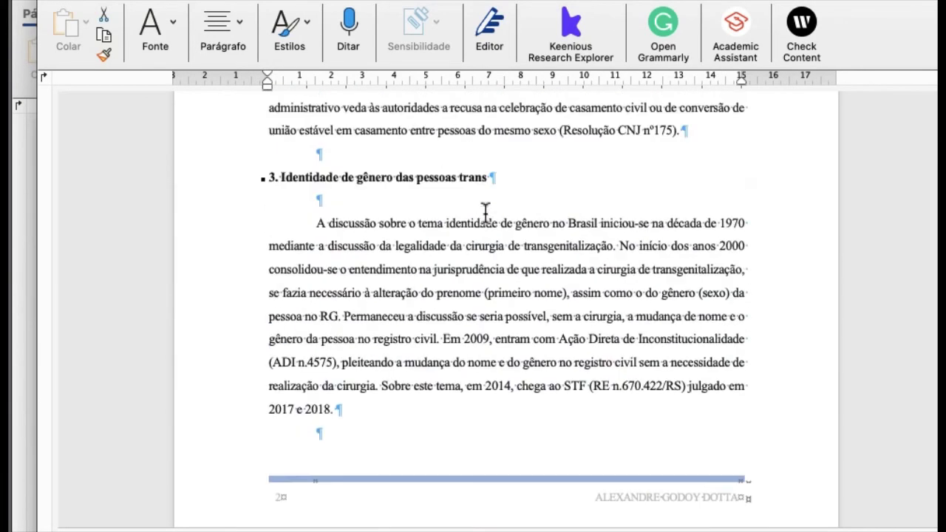
{"action": "scroll", "coordinate": [443, 262], "scroll_direction": "up", "scroll_amount": 3}
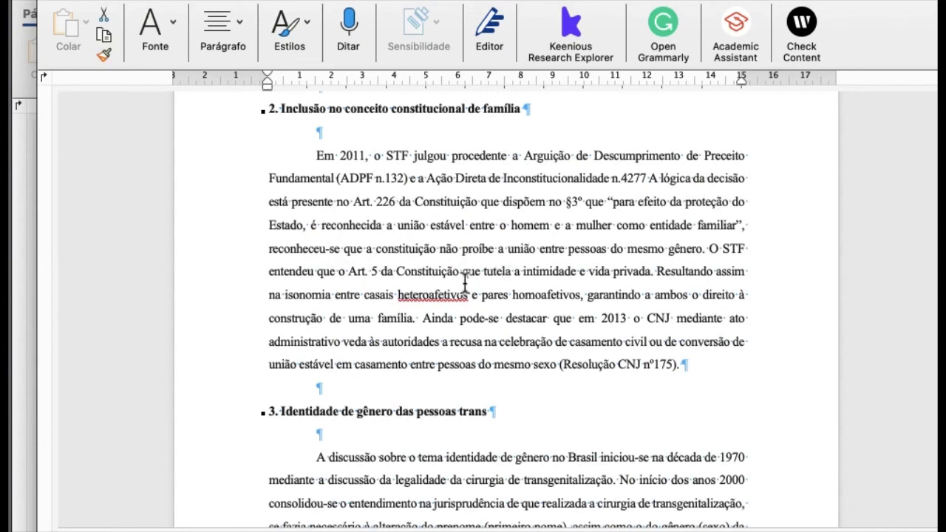
{"action": "scroll", "coordinate": [465, 284], "scroll_direction": "down", "scroll_amount": 1}
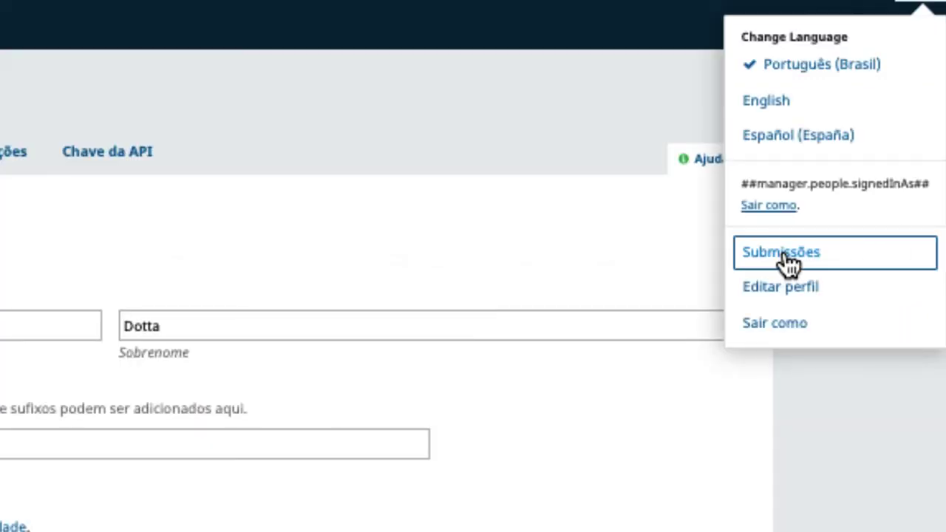
Switch to the journal's submission site, go to the author's submissions and start a new article submission.
{"action": "left_click", "coordinate": [789, 263]}
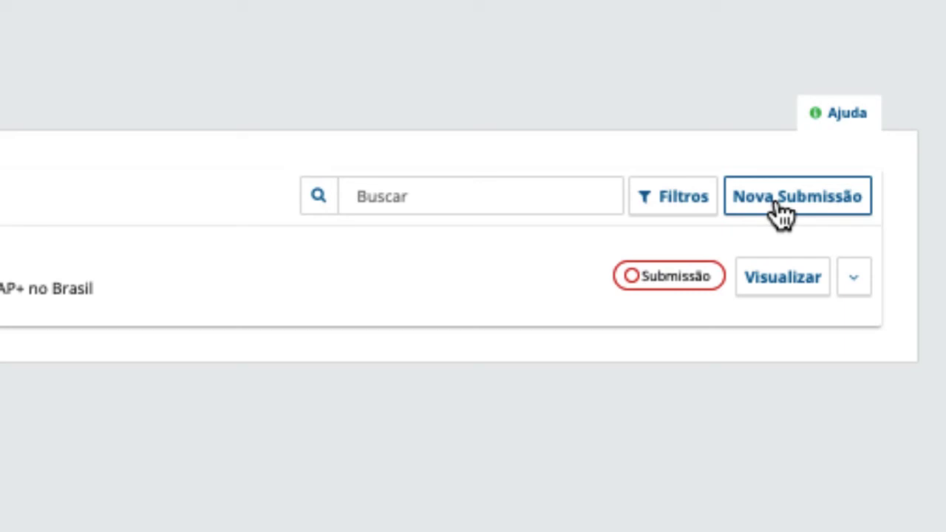
{"action": "left_click", "coordinate": [797, 197]}
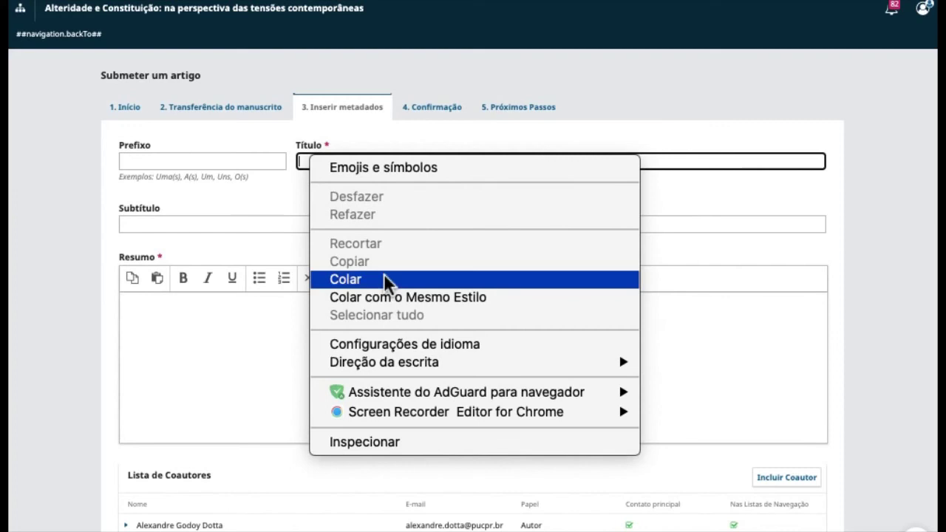
Paste "Visibilidade e vulnerabilidade dos direitos das minorias LGBTQIAP+ no Brasil" as the Título and copy the abstract from the Word manuscript into Resumo.
{"action": "left_click", "coordinate": [385, 276]}
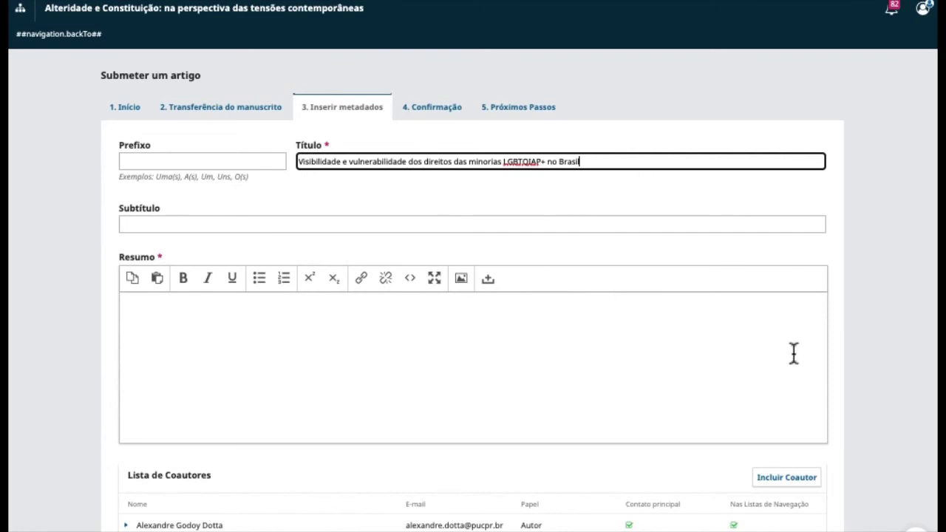
{"action": "key", "text": "super+Tab"}
{"action": "scroll", "coordinate": [697, 354], "scroll_direction": "down", "scroll_amount": 3}
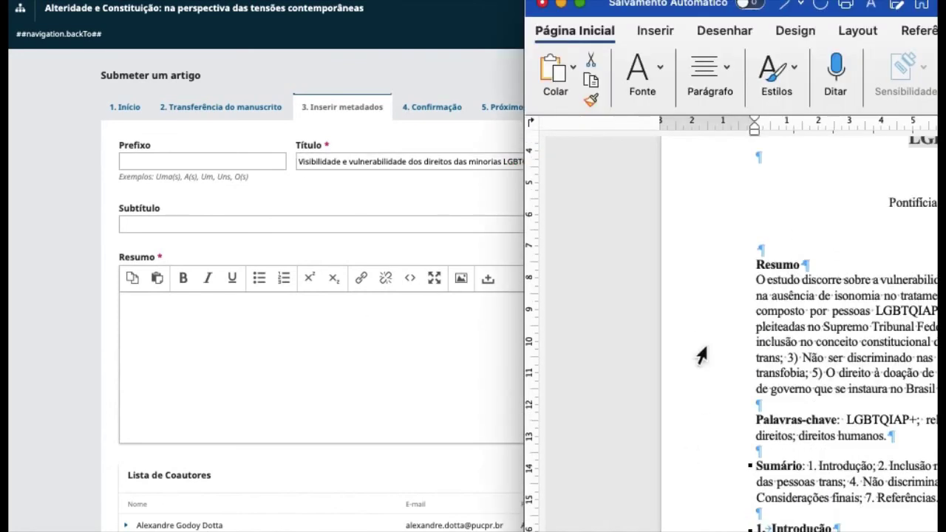
{"action": "double_click", "coordinate": [703, 349]}
{"action": "left_click_drag", "start_coordinate": [784, 340], "coordinate": [236, 354]}
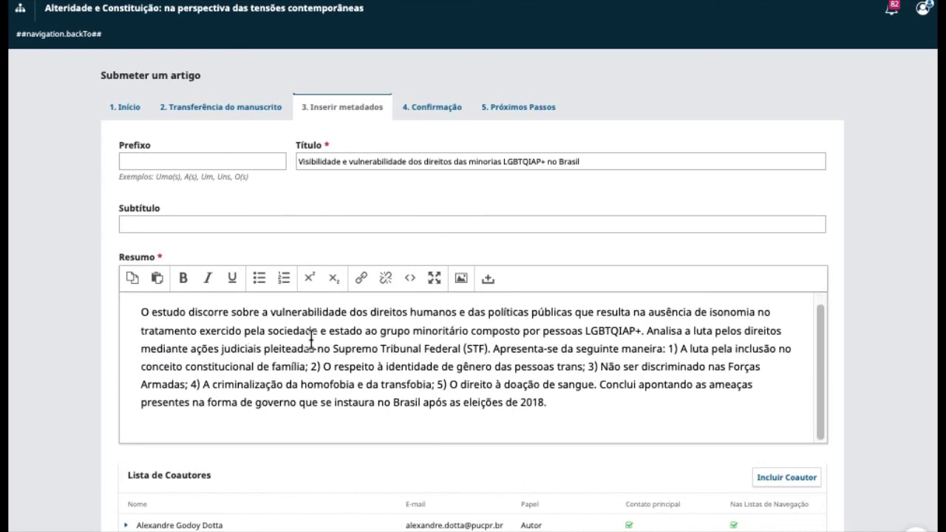
Justify the abstract text in the Resumo editor using its fullscreen view, and return to the metadata form.
{"action": "scroll", "coordinate": [310, 334], "scroll_direction": "down", "scroll_amount": 1}
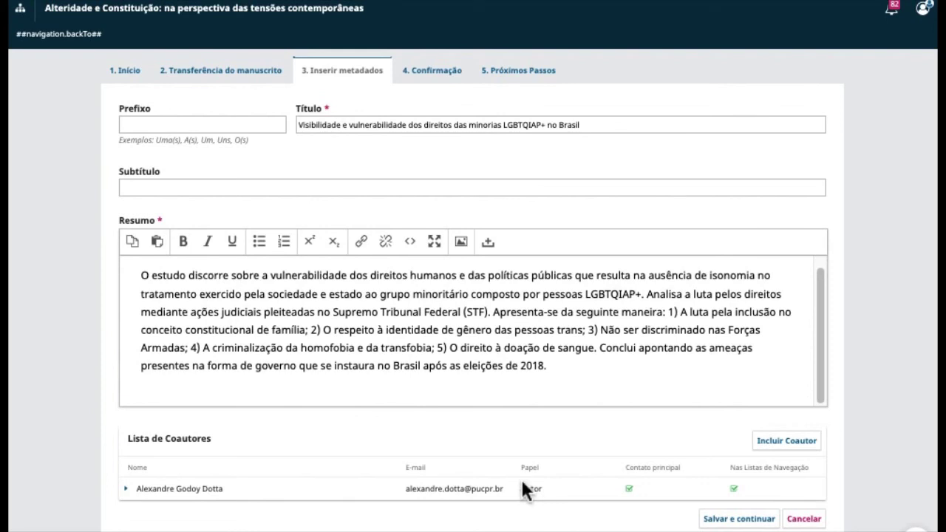
{"action": "scroll", "coordinate": [275, 357], "scroll_direction": "up", "scroll_amount": 1}
{"action": "scroll", "coordinate": [275, 356], "scroll_direction": "up", "scroll_amount": 1}
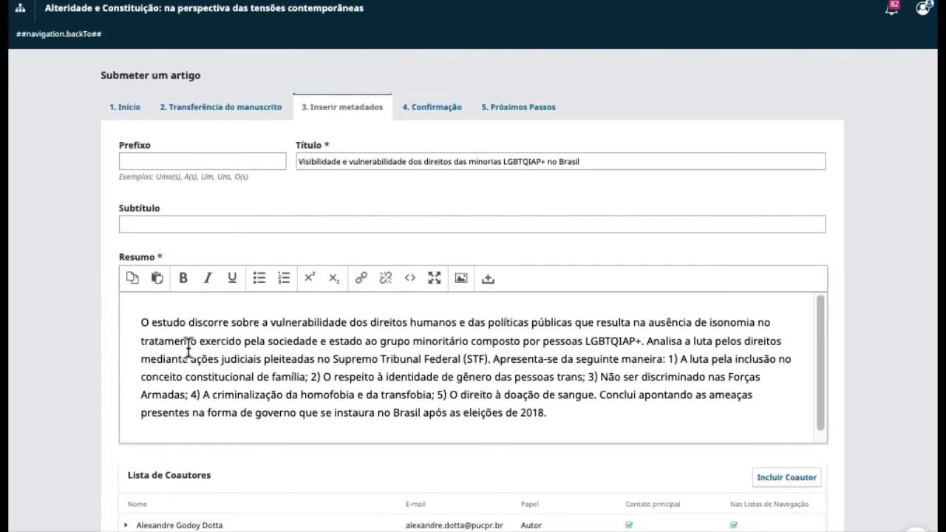
{"action": "scroll", "coordinate": [189, 341], "scroll_direction": "down", "scroll_amount": 1}
{"action": "scroll", "coordinate": [104, 421], "scroll_direction": "down", "scroll_amount": 1}
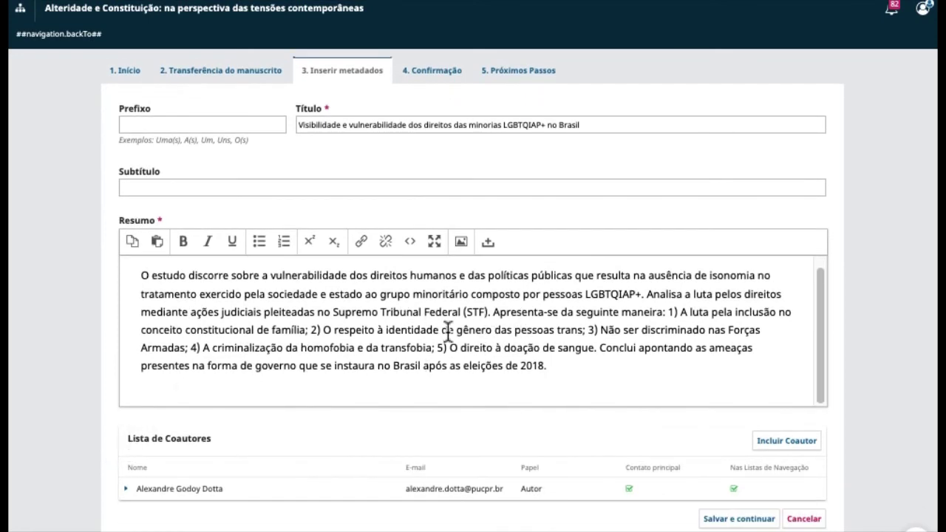
{"action": "left_click", "coordinate": [434, 241]}
{"action": "left_click", "coordinate": [207, 9]}
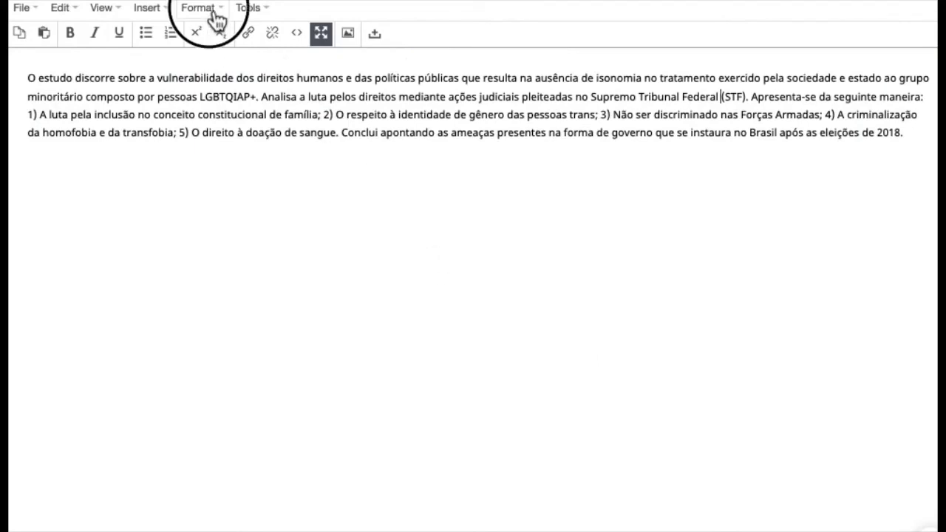
{"action": "mouse_move", "coordinate": [222, 225]}
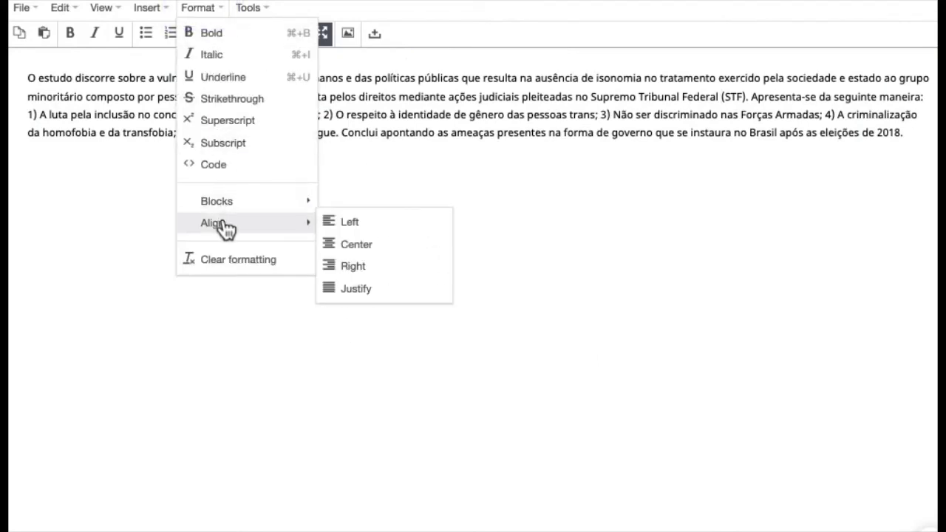
{"action": "left_click", "coordinate": [402, 290]}
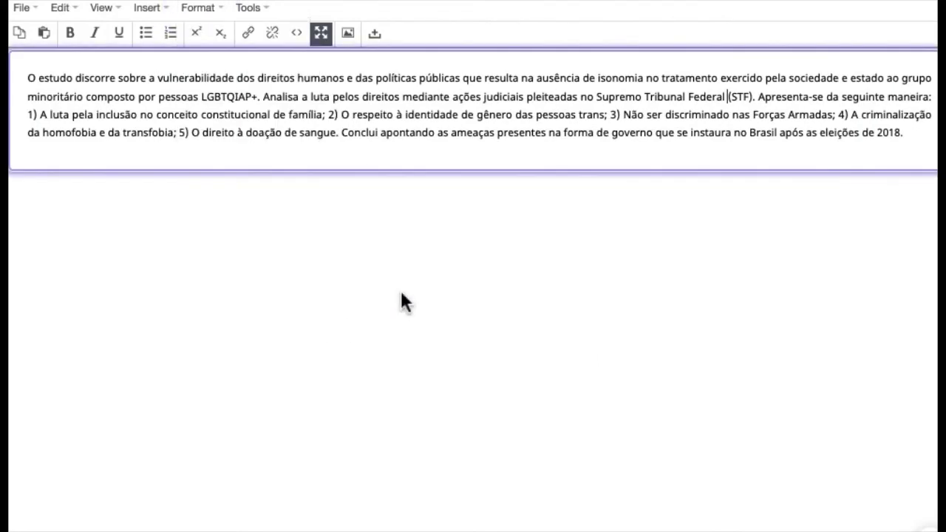
{"action": "left_click", "coordinate": [321, 32]}
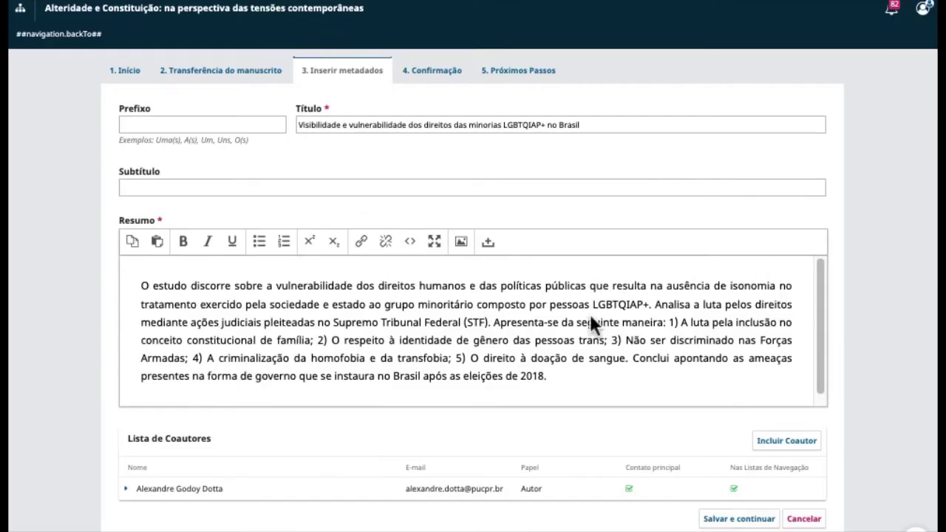
{"action": "scroll", "coordinate": [590, 314], "scroll_direction": "down", "scroll_amount": 1}
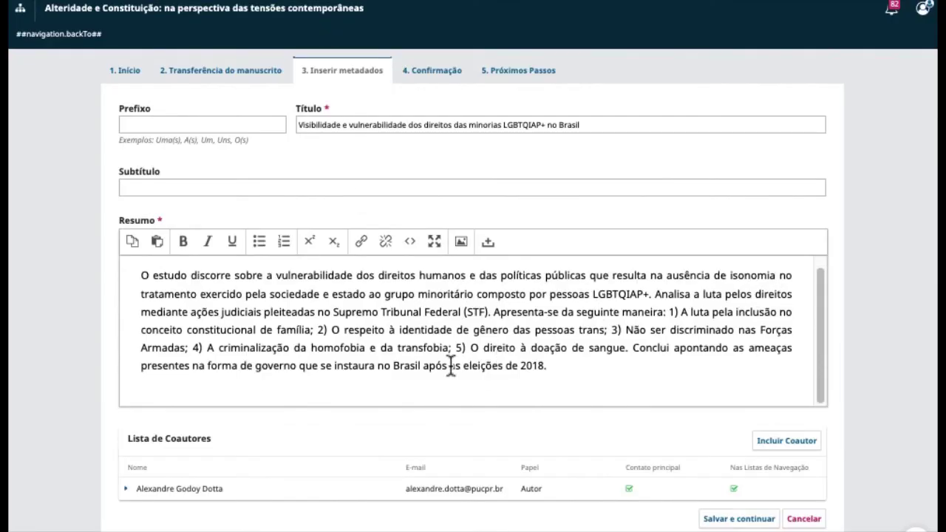
Review the listed author's contact details, affiliation, biography and role in the coauthor record, and close it without saving.
{"action": "left_click", "coordinate": [130, 497]}
{"action": "scroll", "coordinate": [247, 480], "scroll_direction": "down", "scroll_amount": 1}
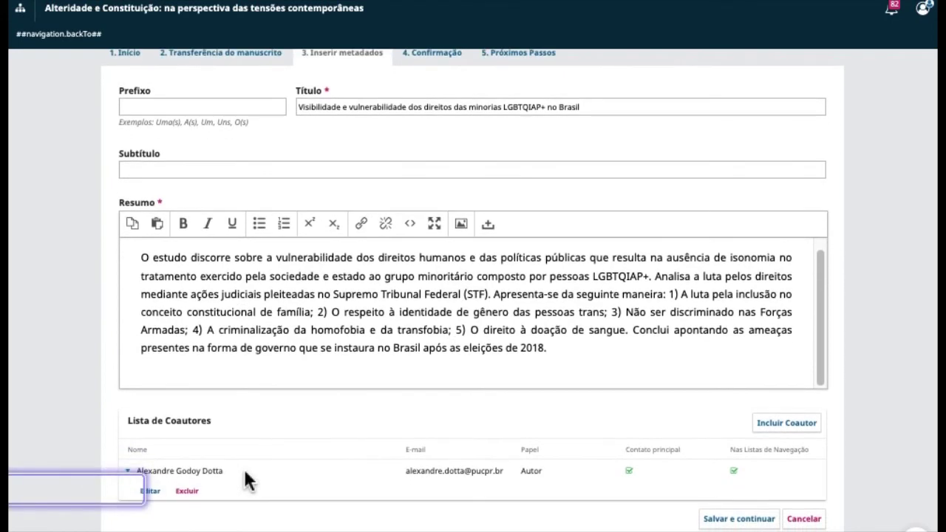
{"action": "left_click", "coordinate": [150, 494]}
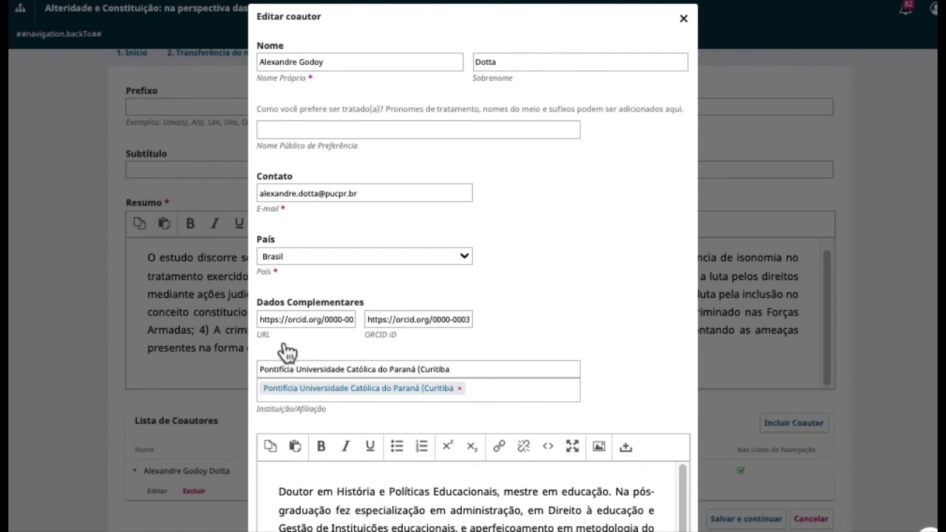
{"action": "scroll", "coordinate": [369, 422], "scroll_direction": "down", "scroll_amount": 3}
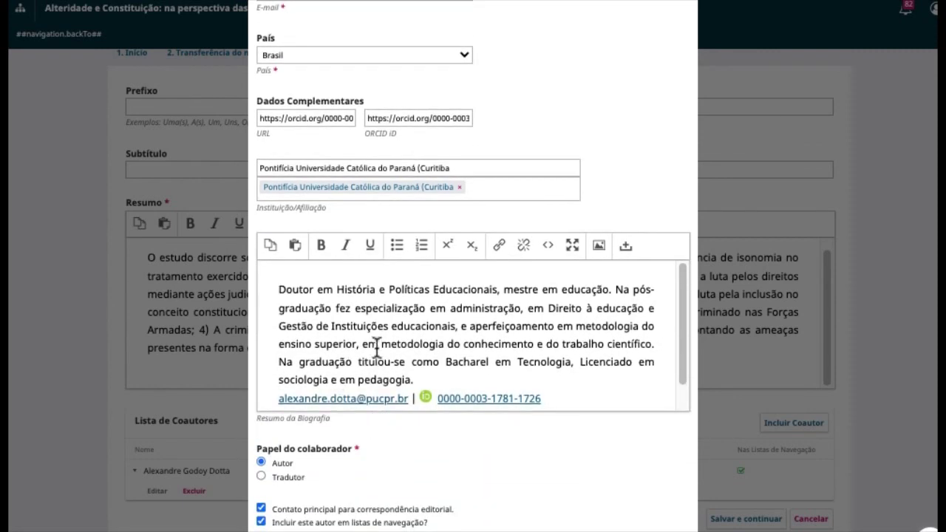
{"action": "scroll", "coordinate": [377, 402], "scroll_direction": "down", "scroll_amount": 2}
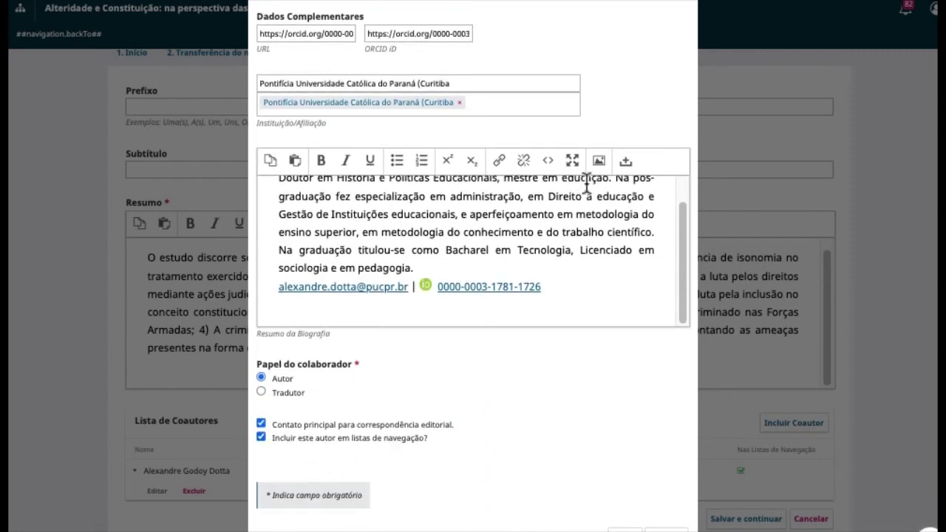
{"action": "scroll", "coordinate": [454, 361], "scroll_direction": "up", "scroll_amount": 5}
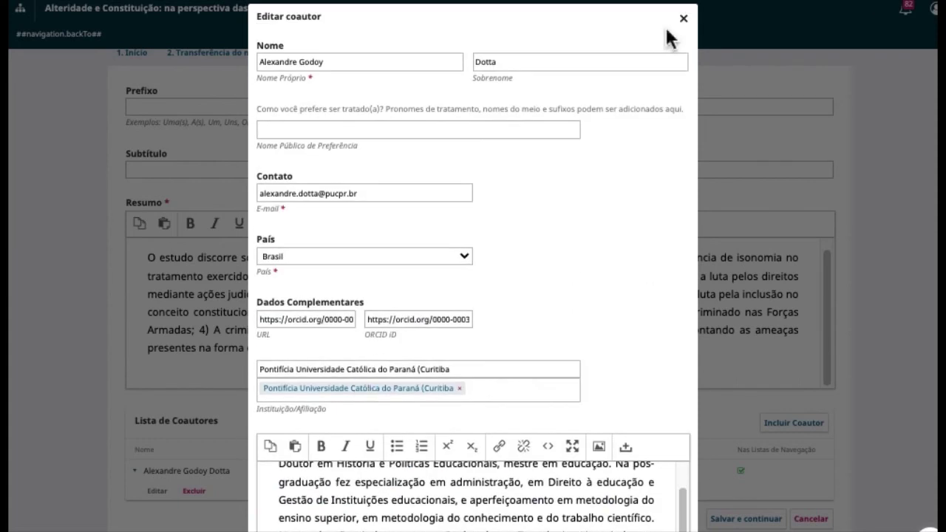
{"action": "left_click", "coordinate": [684, 18]}
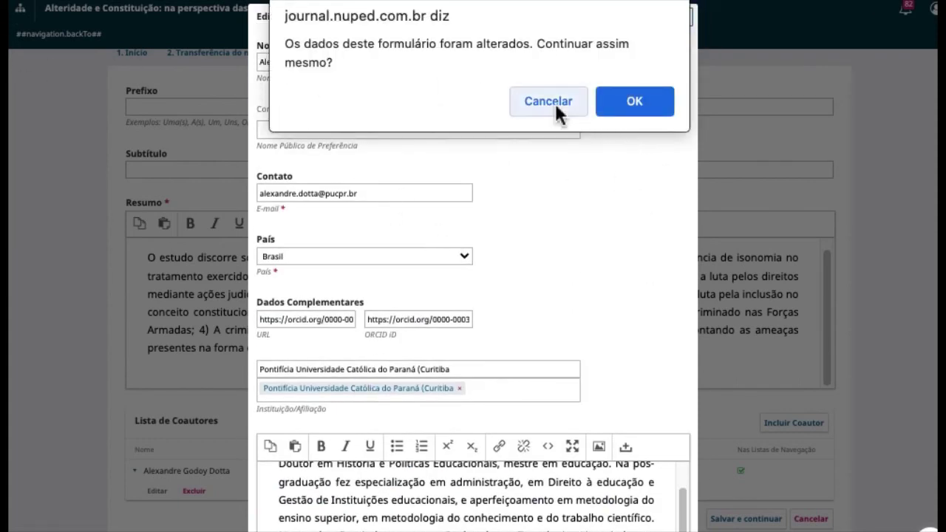
{"action": "left_click", "coordinate": [626, 102]}
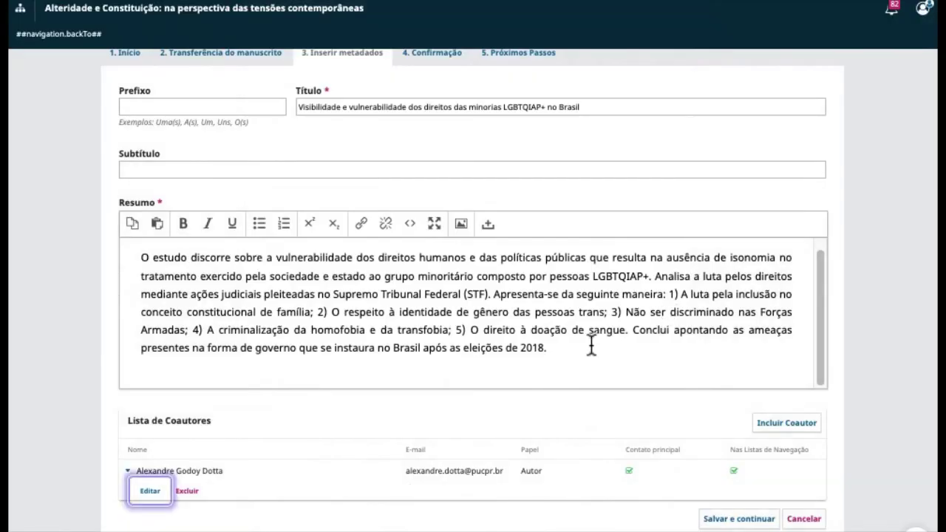
Save the metadata, finalize the submission and confirm sending the article to the journal.
{"action": "left_click", "coordinate": [739, 519]}
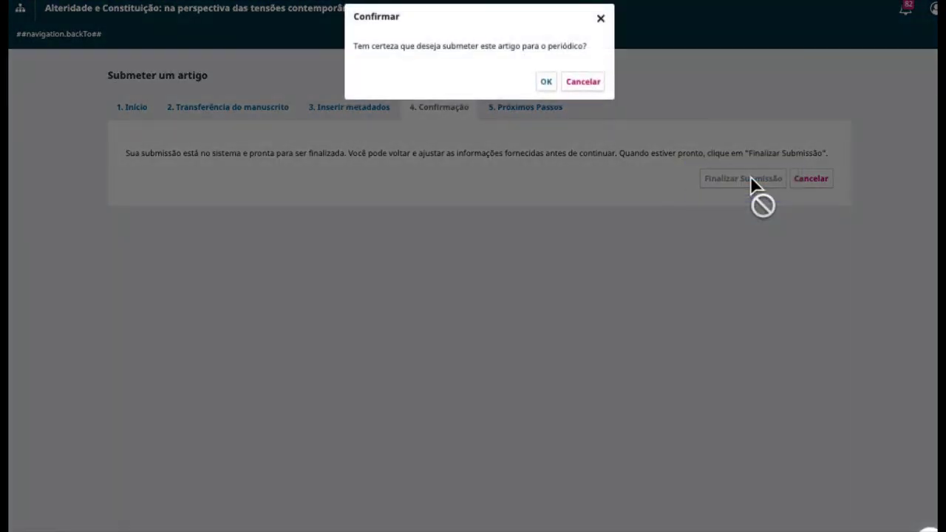
{"action": "left_click", "coordinate": [545, 81]}
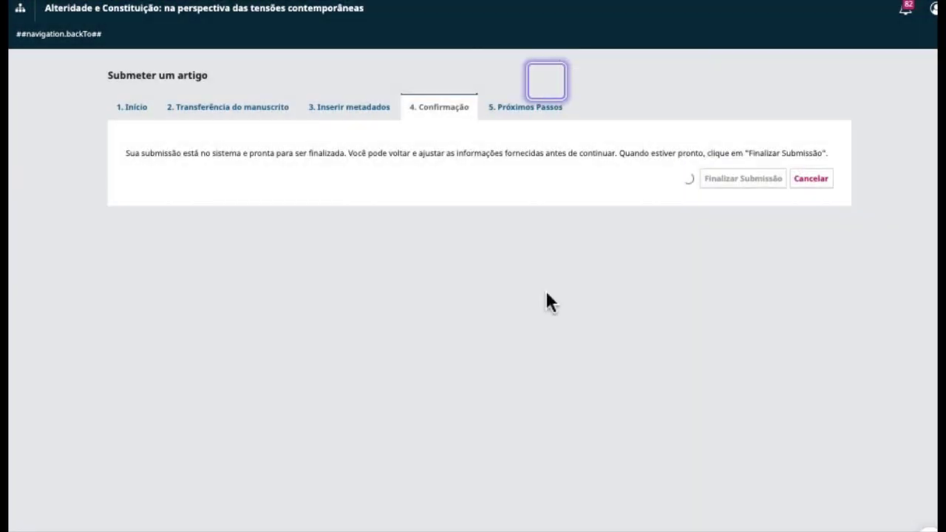